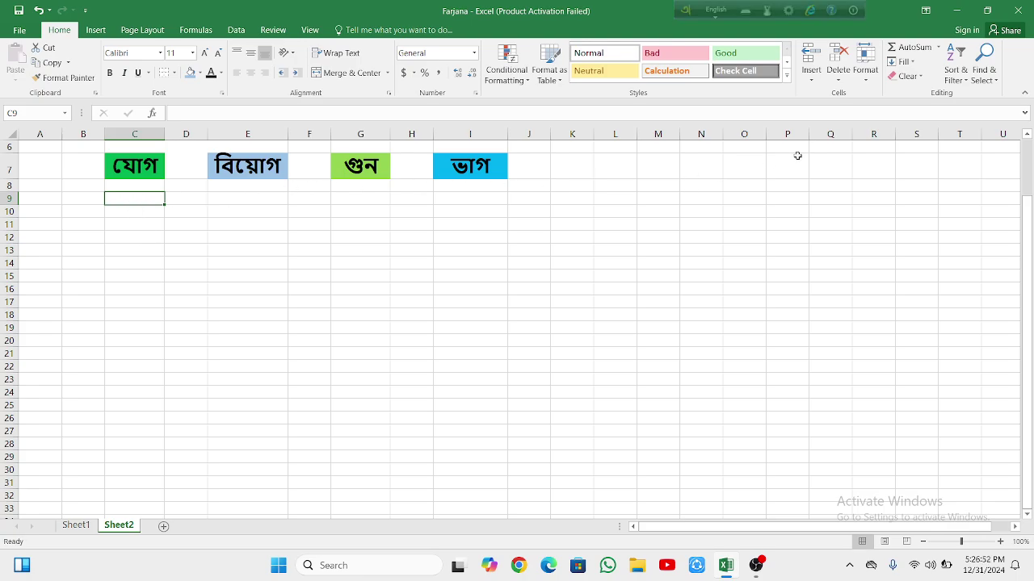
- Enter the values 47, 42, 56, 325, 78 and 12 down cells C9 to C14 under the যোগ heading
text(47)
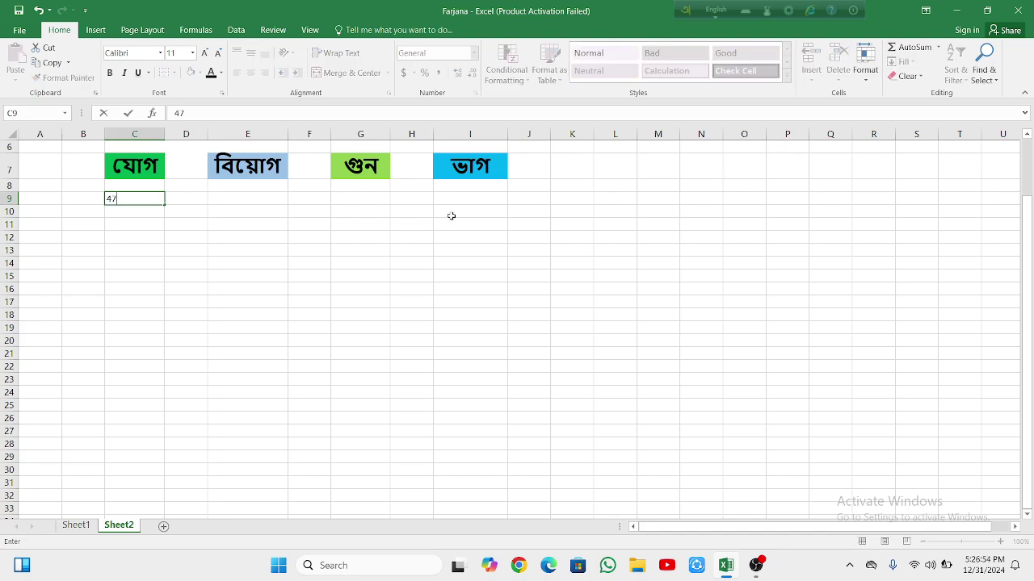
click(149, 212)
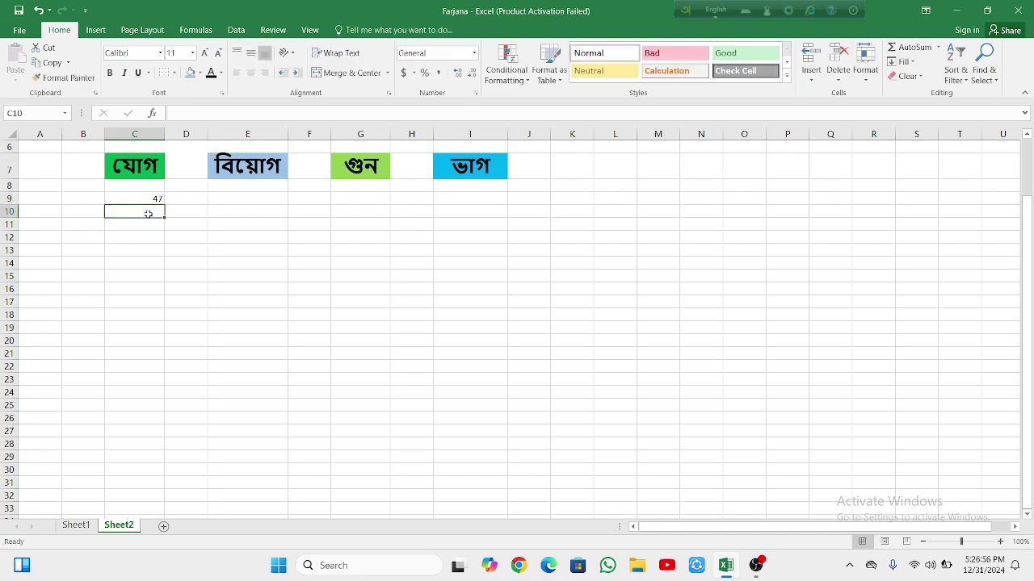
text(42)
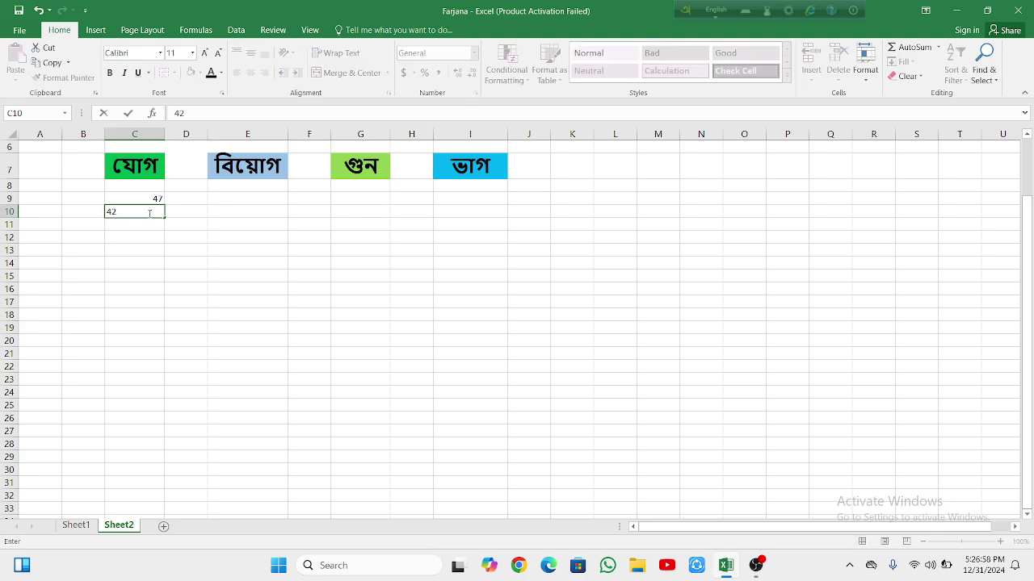
click(147, 222)
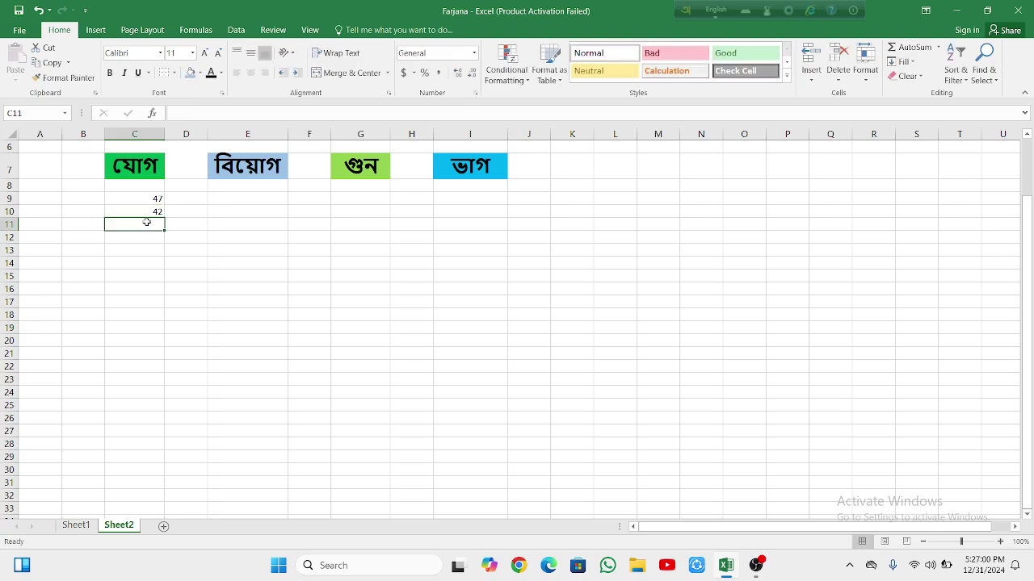
text(56)
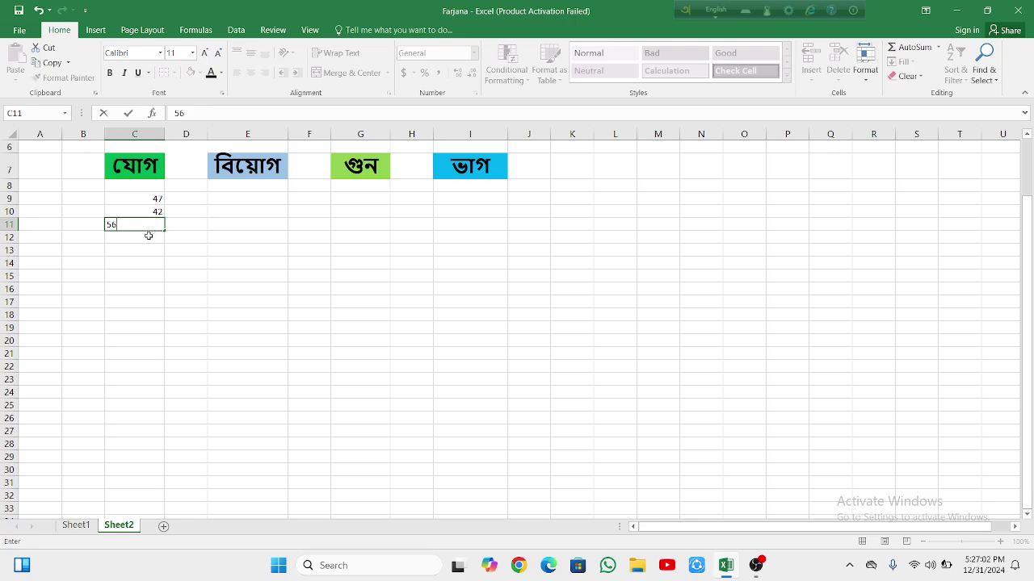
click(148, 236)
text(325)
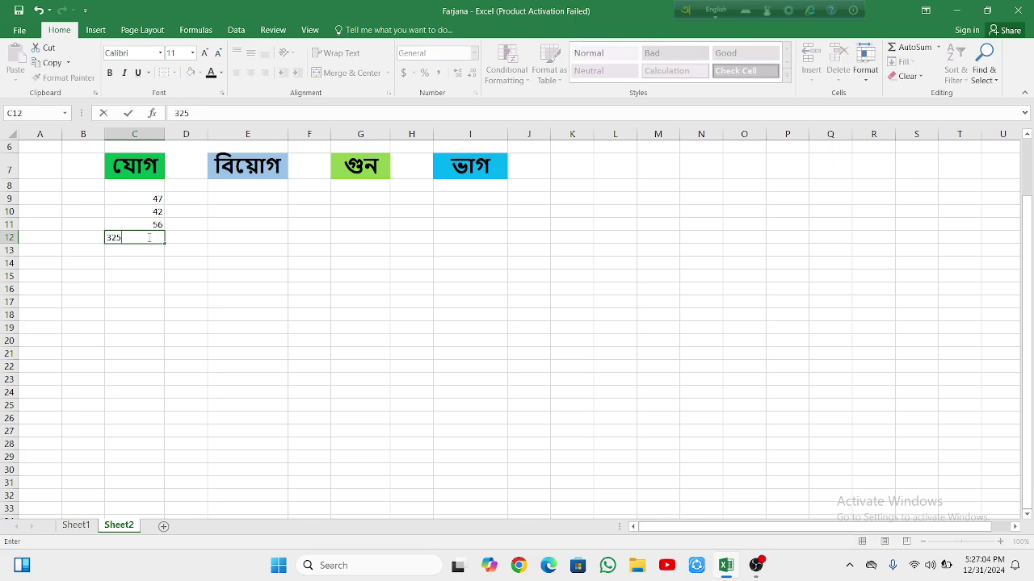
click(153, 252)
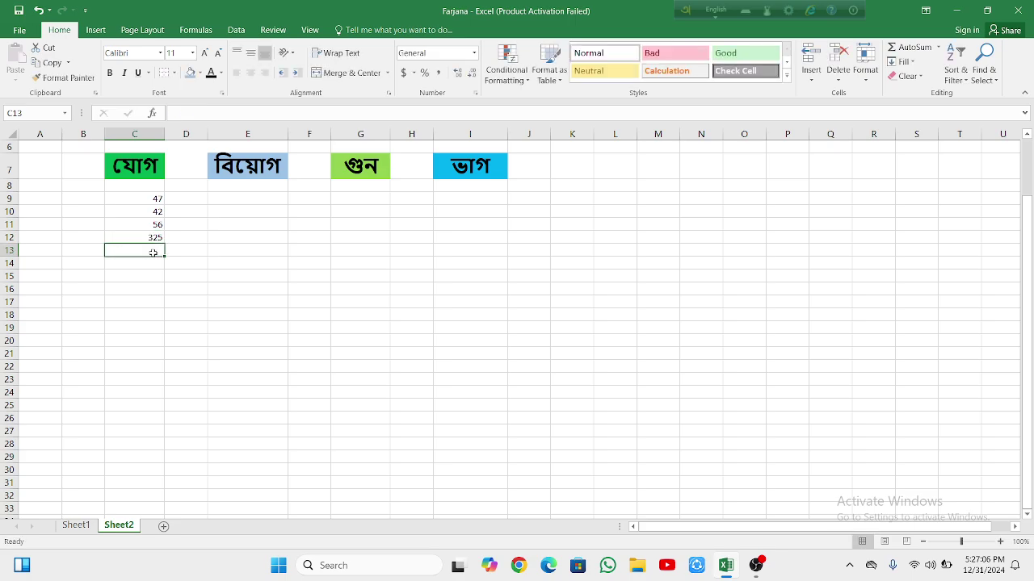
text(78)
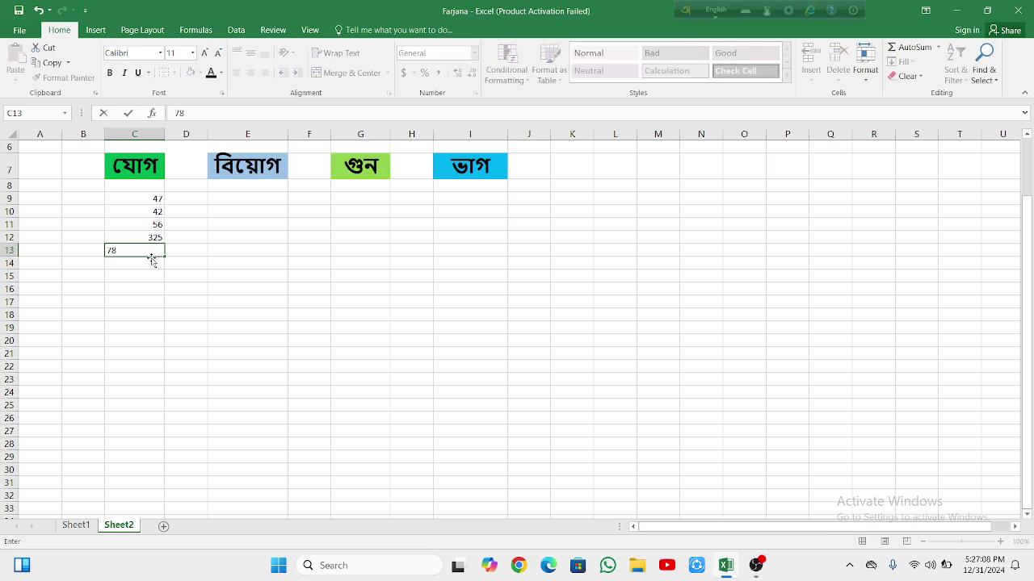
click(147, 264)
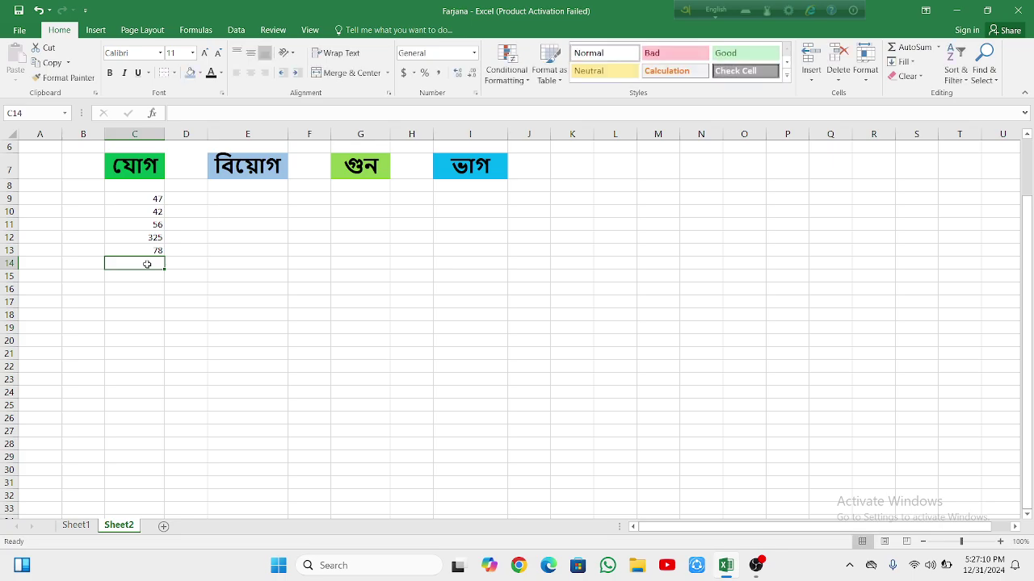
text(12)
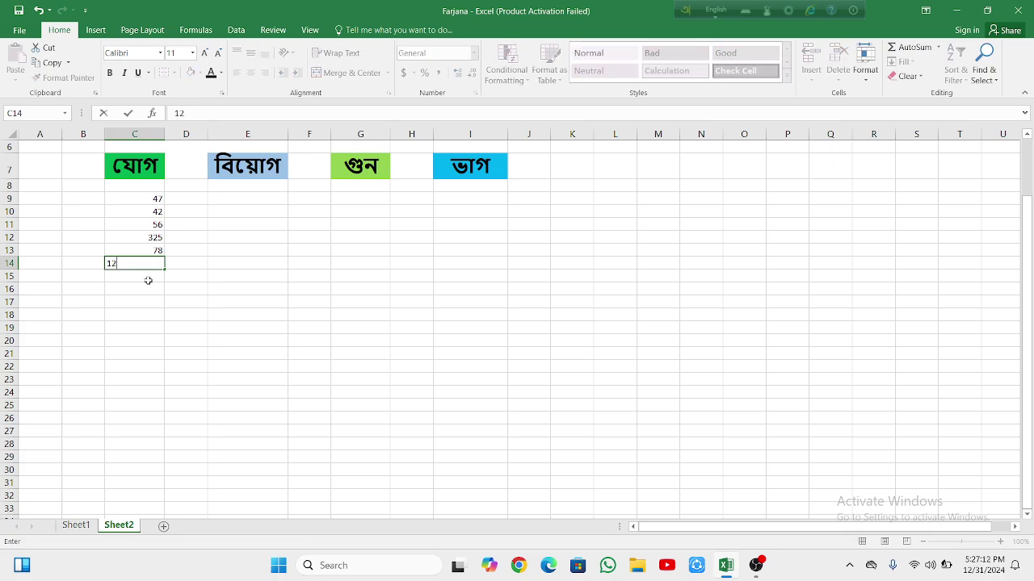
click(146, 279)
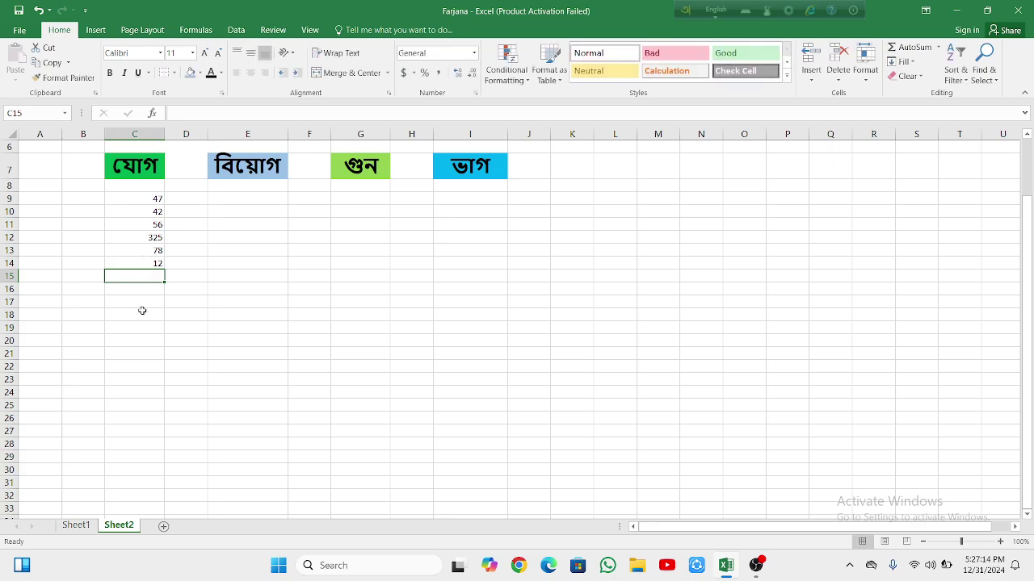
- Add up the যোগ column in cell C16 with the formula =sum(C9:C14)
click(148, 288)
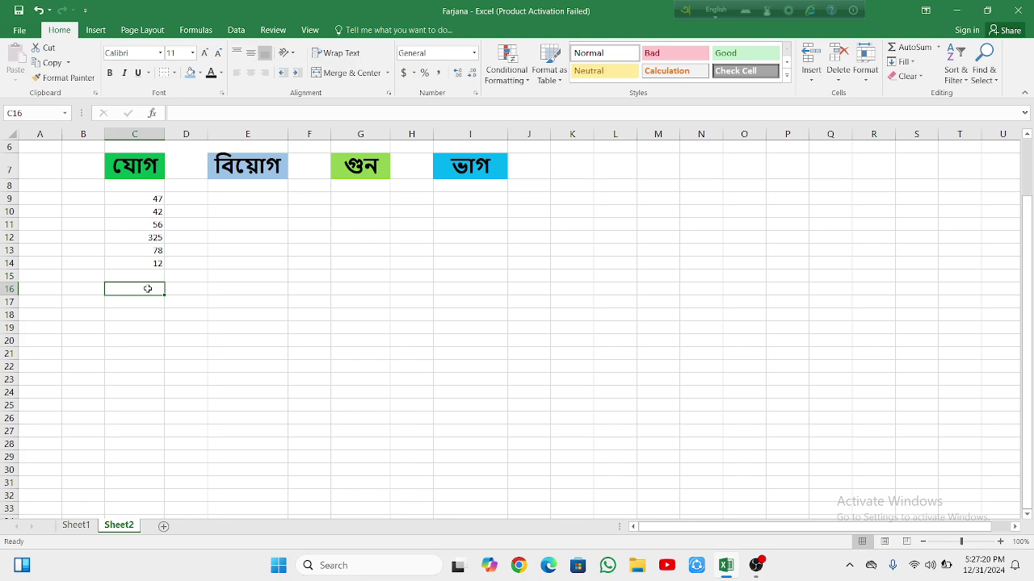
text(=)
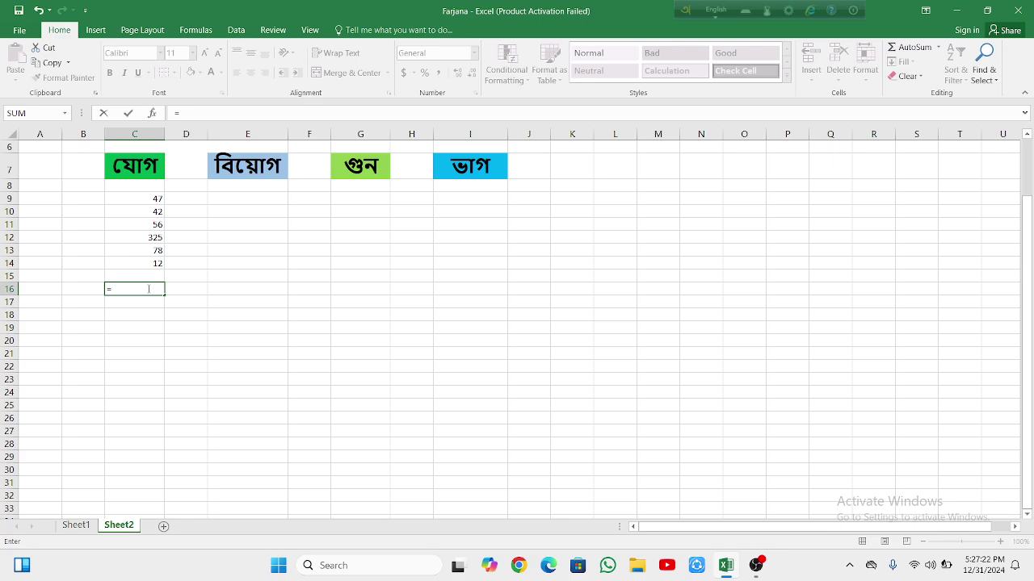
text(s)
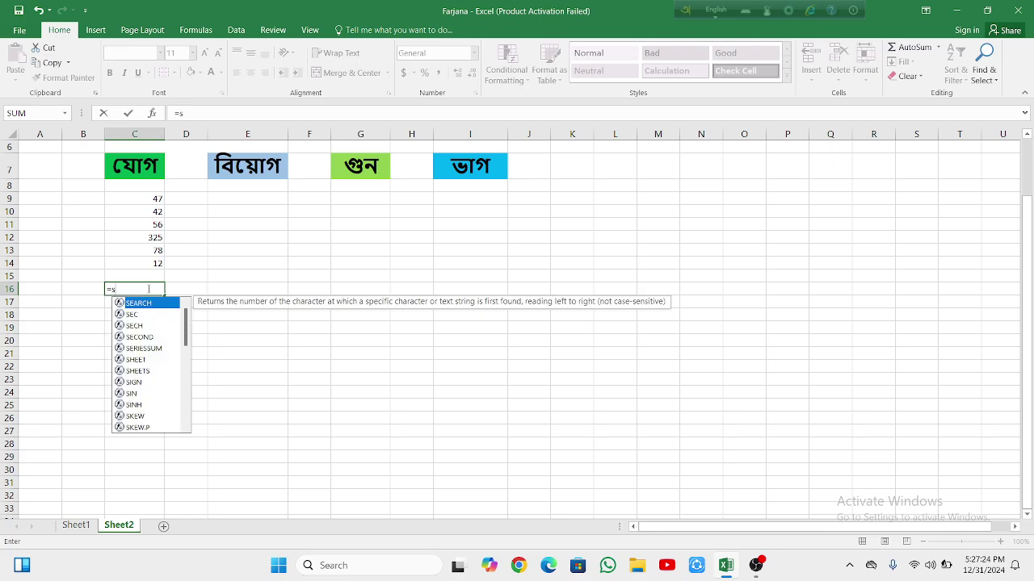
text(um)
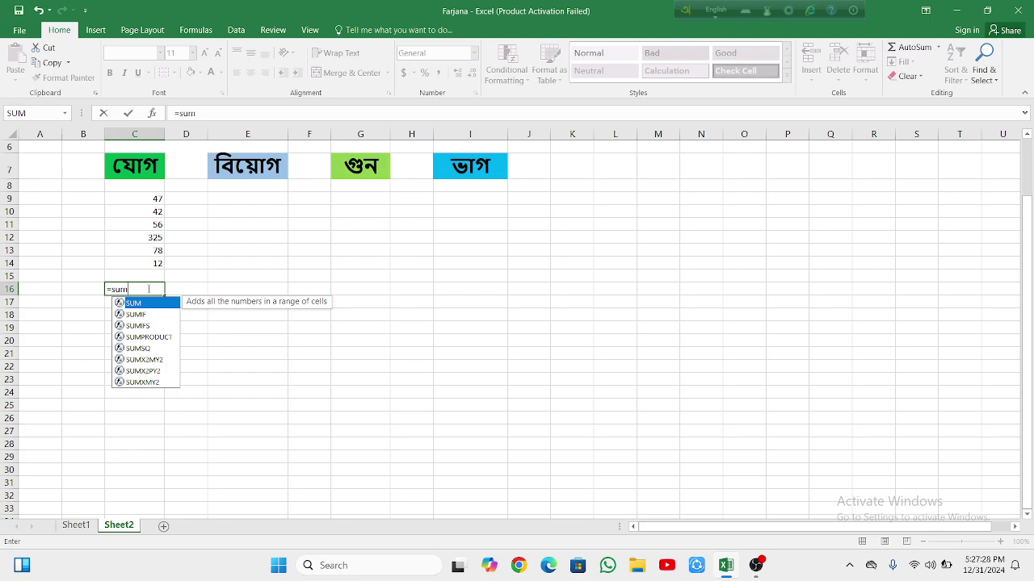
text(()
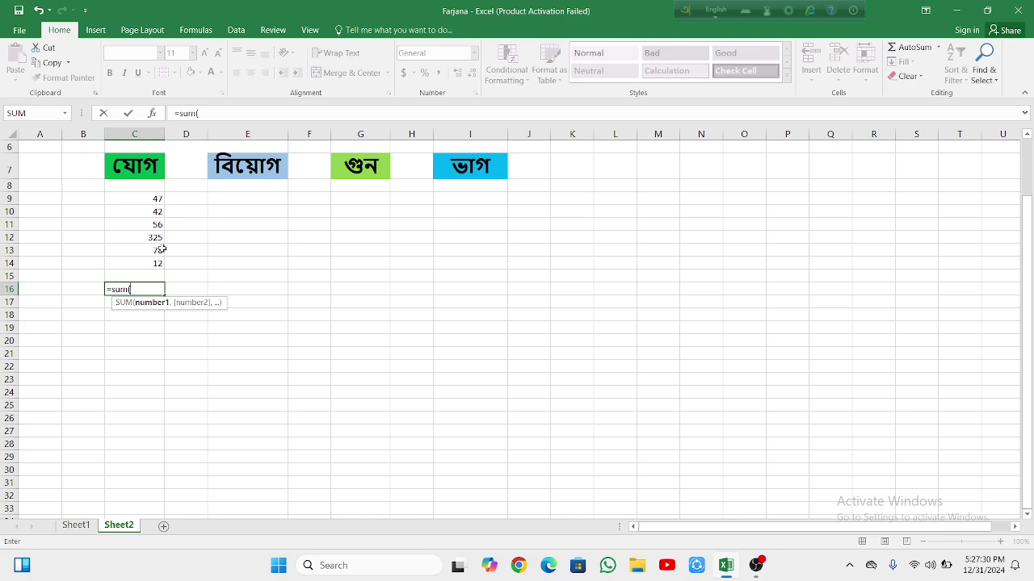
click(156, 198)
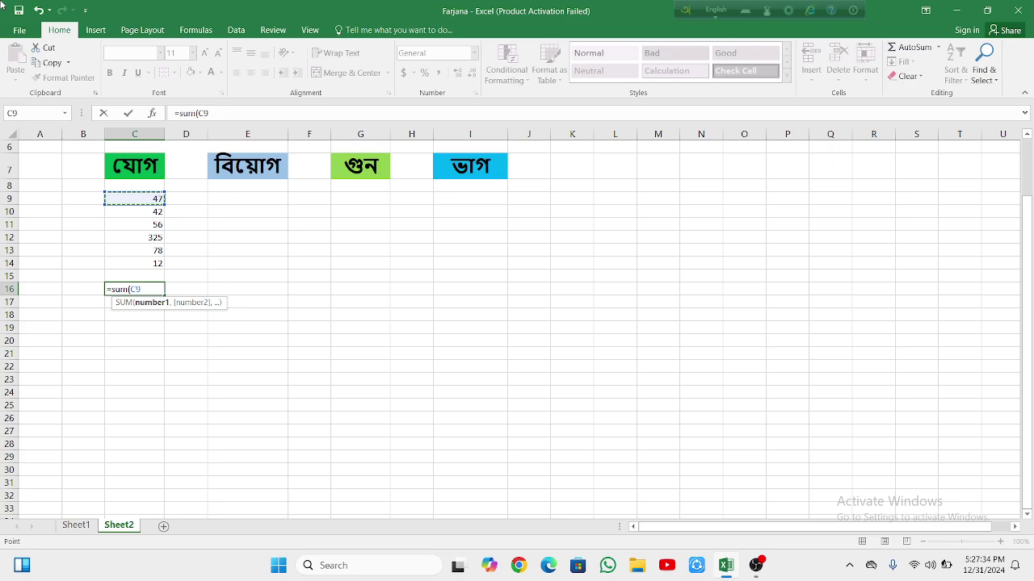
text(+)
drag(158, 199, 157, 263)
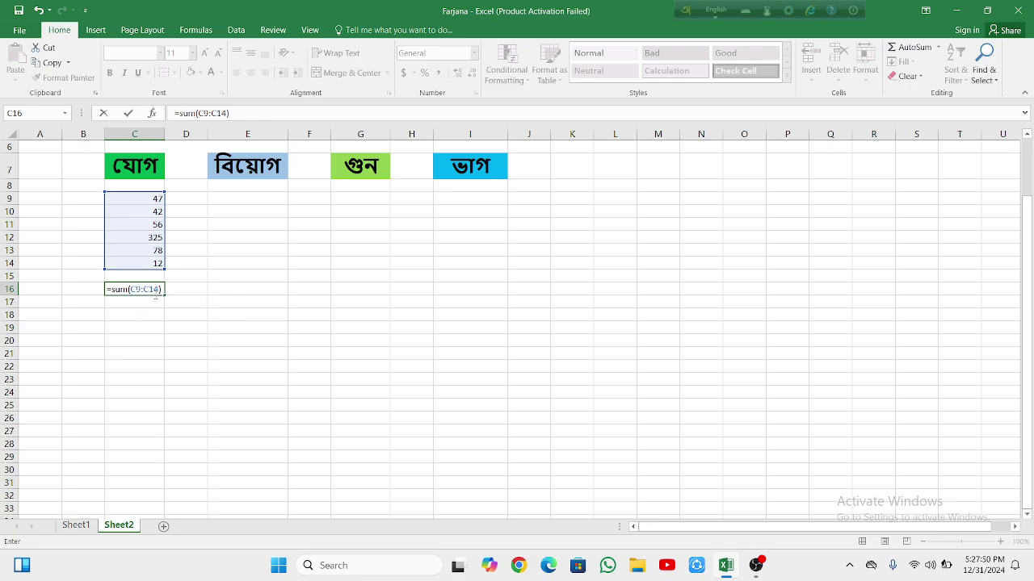
key(Return)
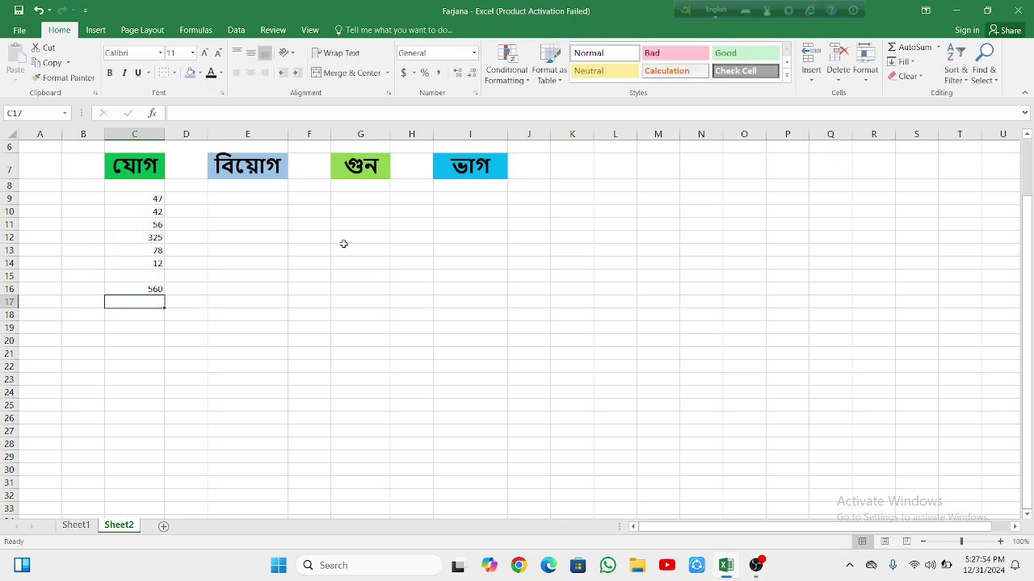
- Change the value in cell C10 of the যোগ column to 50
click(153, 212)
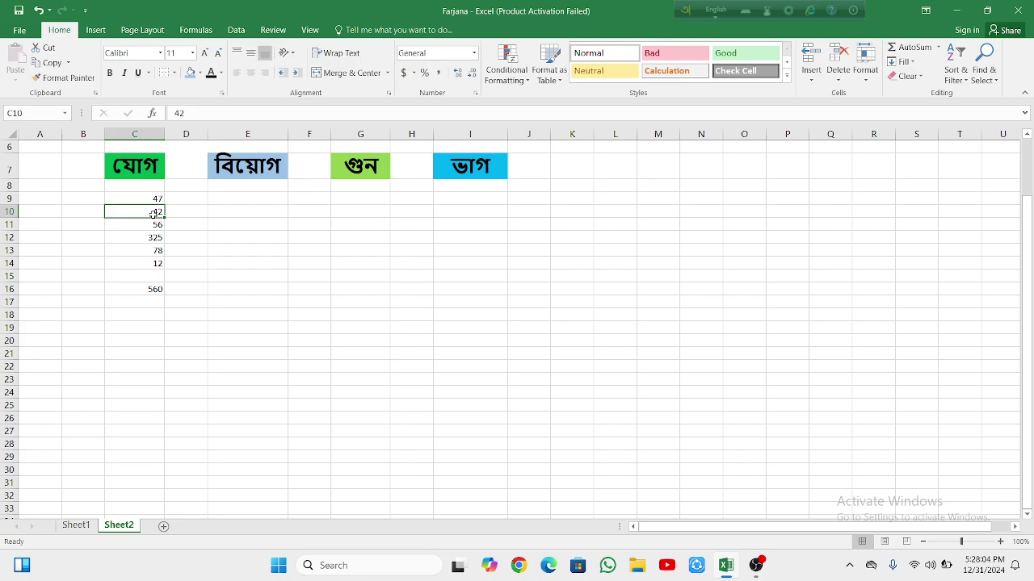
text(50)
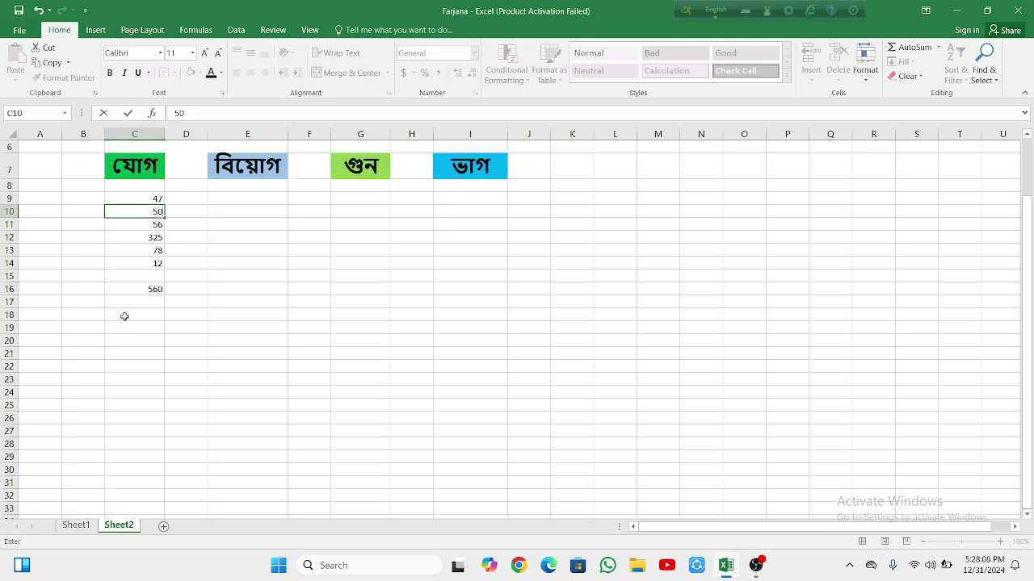
key(Return)
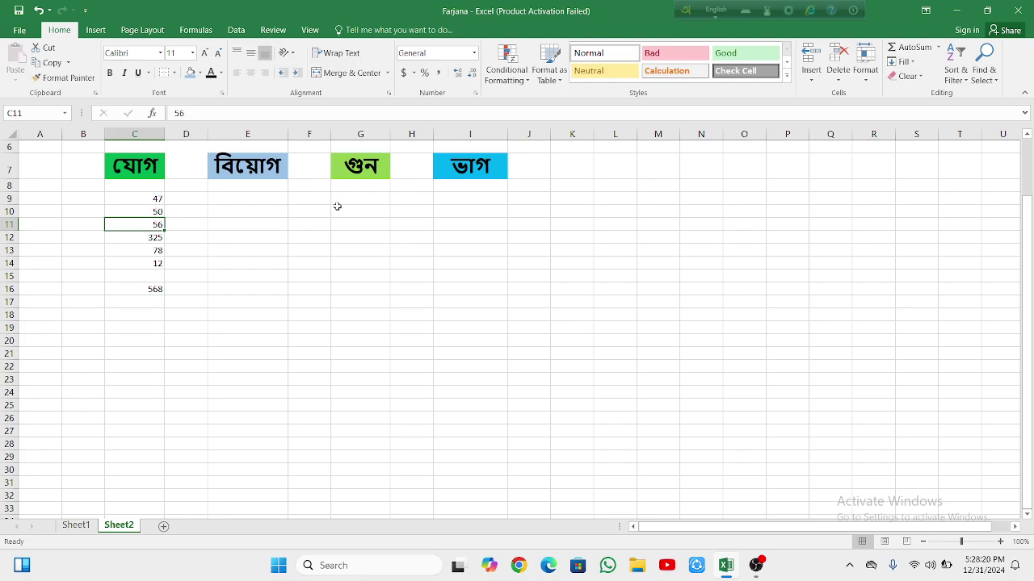
- Enter 120 in cell E9 and 45 in cell E10 under the বিয়োগ heading
click(244, 195)
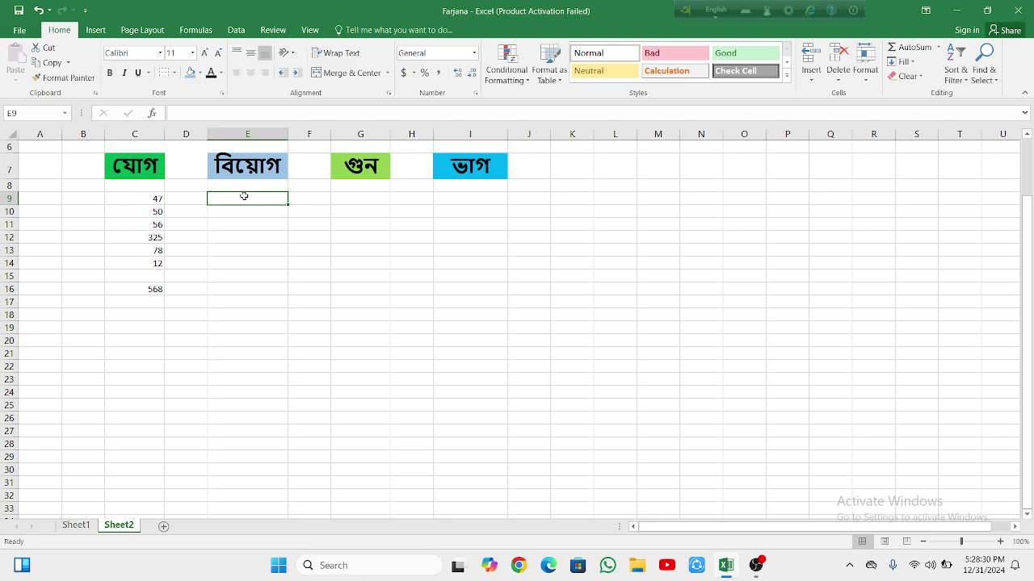
text(120)
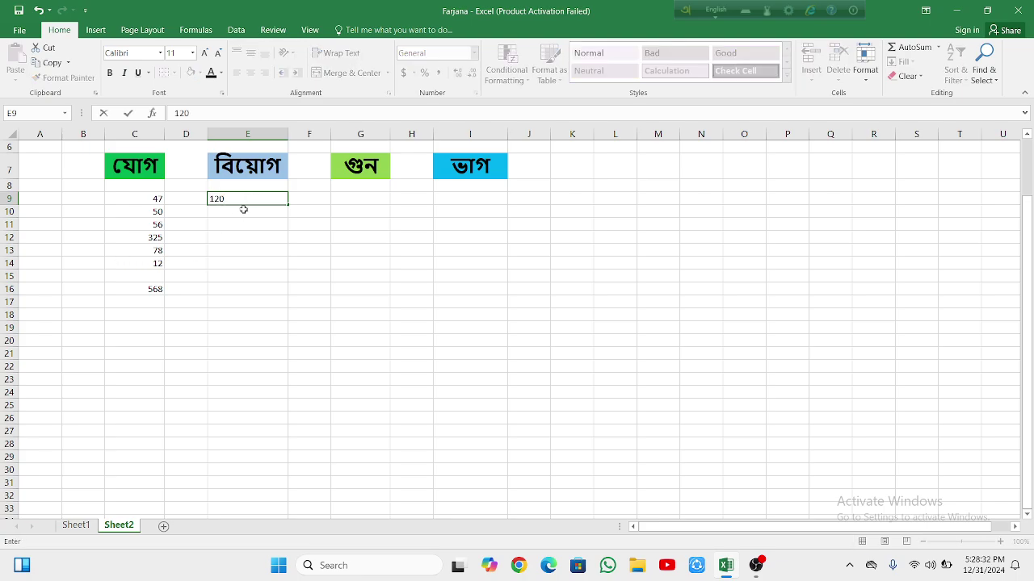
click(248, 210)
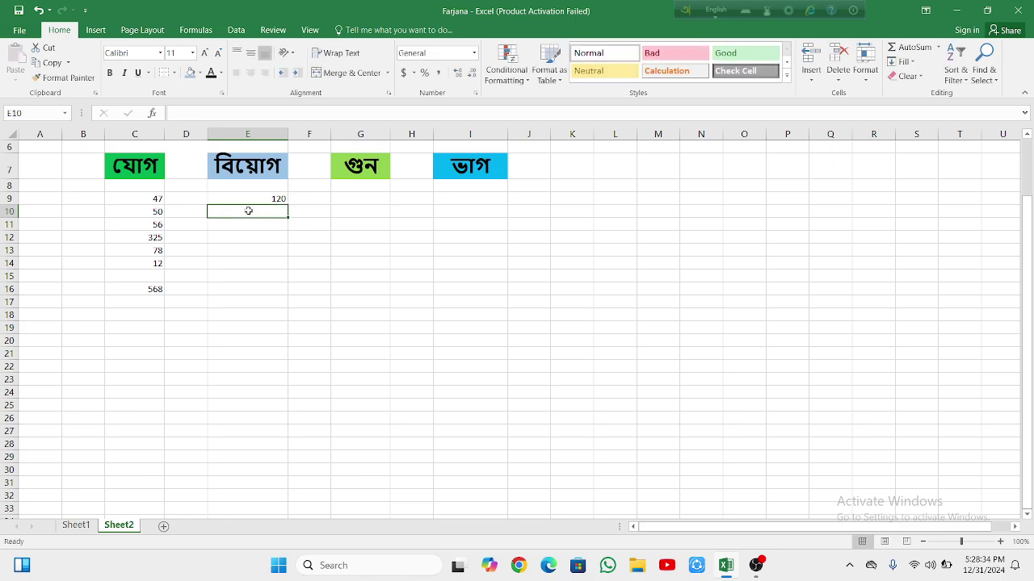
text(45)
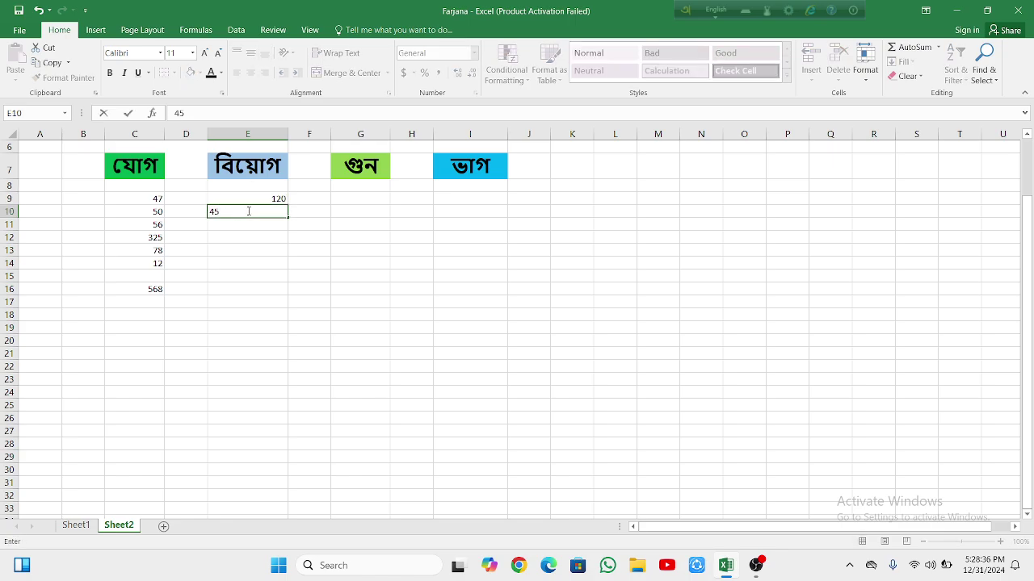
- Subtract the second বিয়োগ value from the first in cell E12 with the formula =(E9-E10)
click(255, 237)
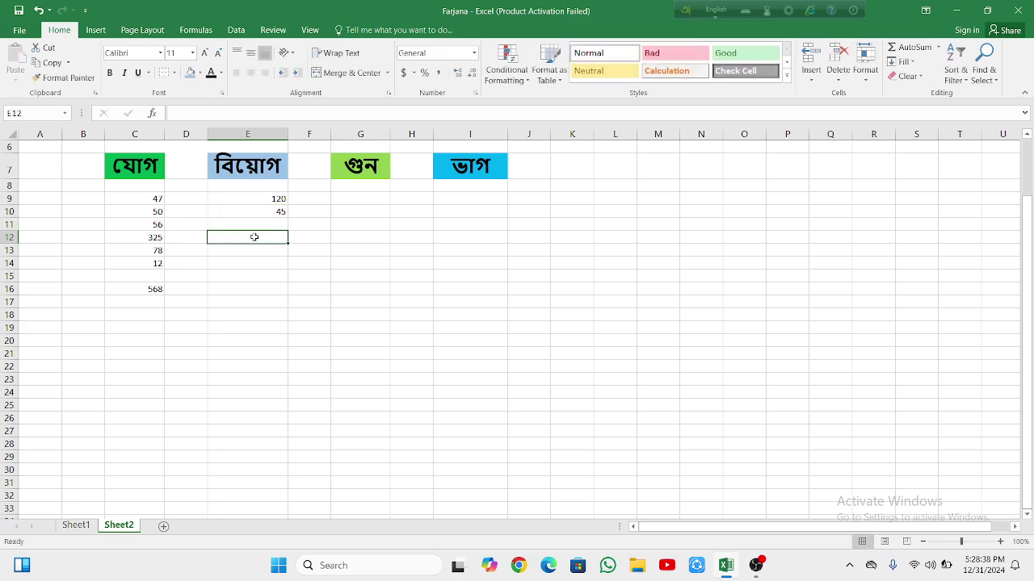
text(=)
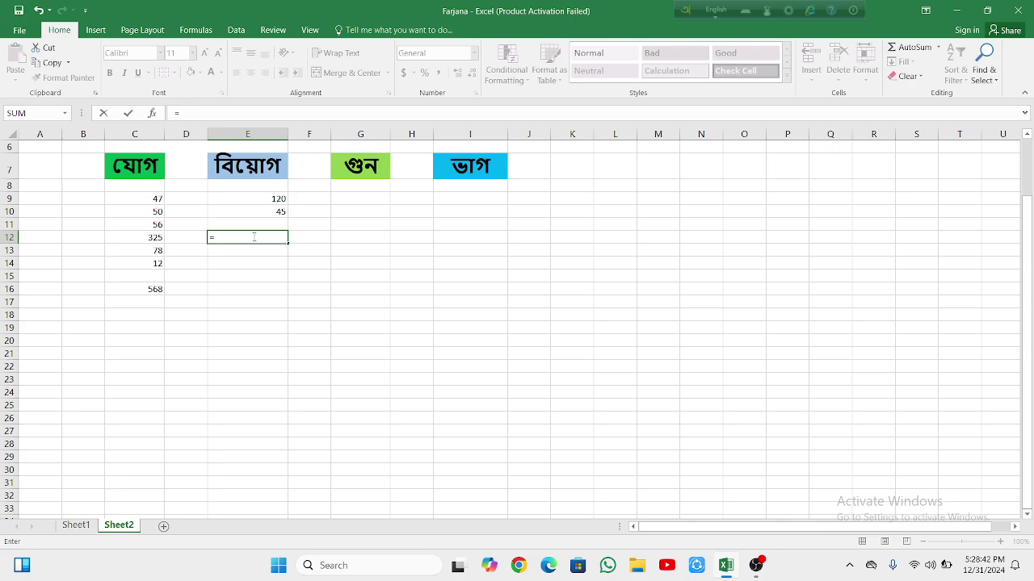
text(()
click(278, 200)
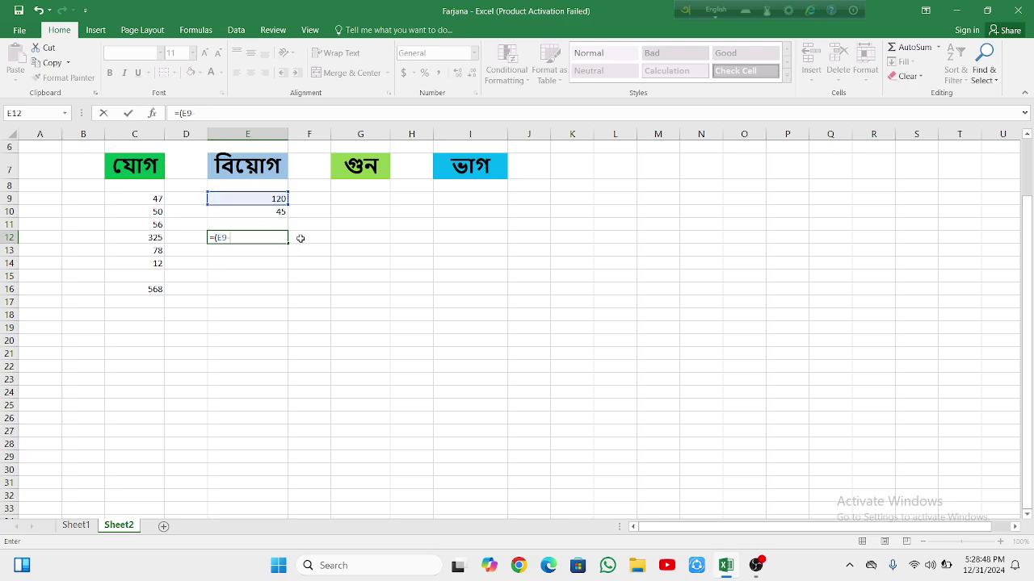
text(-)
click(281, 211)
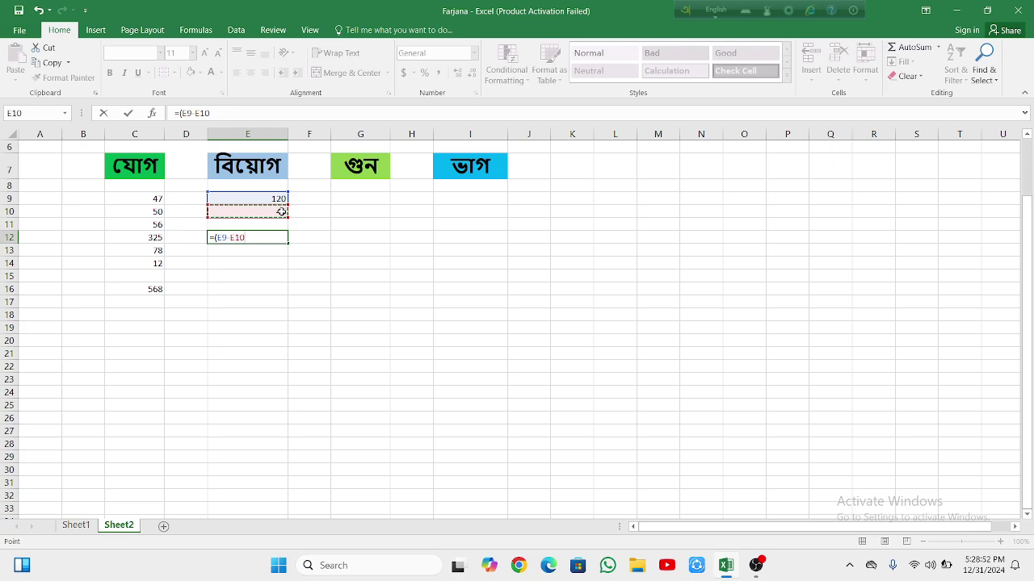
text())
key(Return)
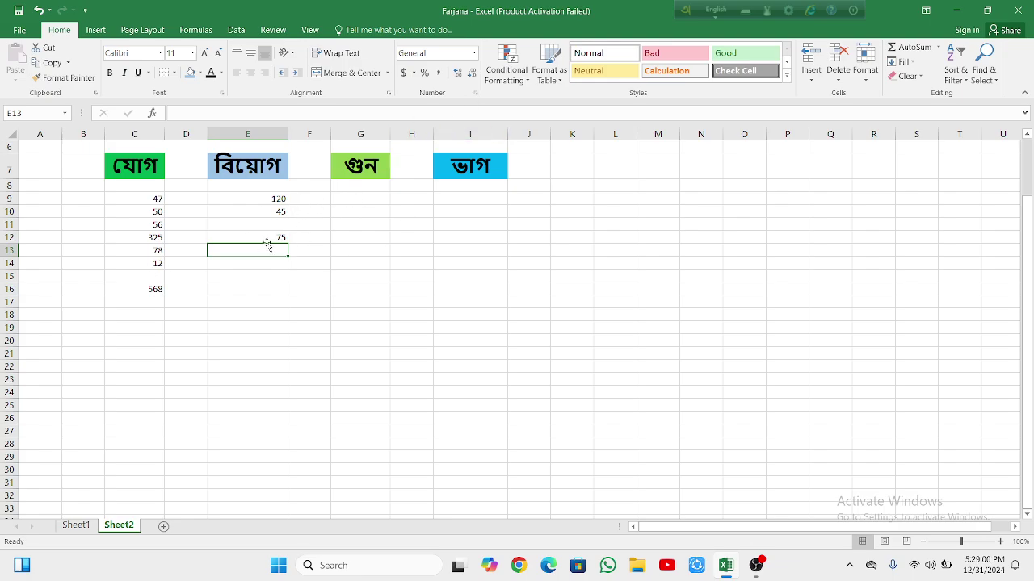
- Enter 78 in cell G9 and 25 in cell G10 under the গুন heading
click(343, 198)
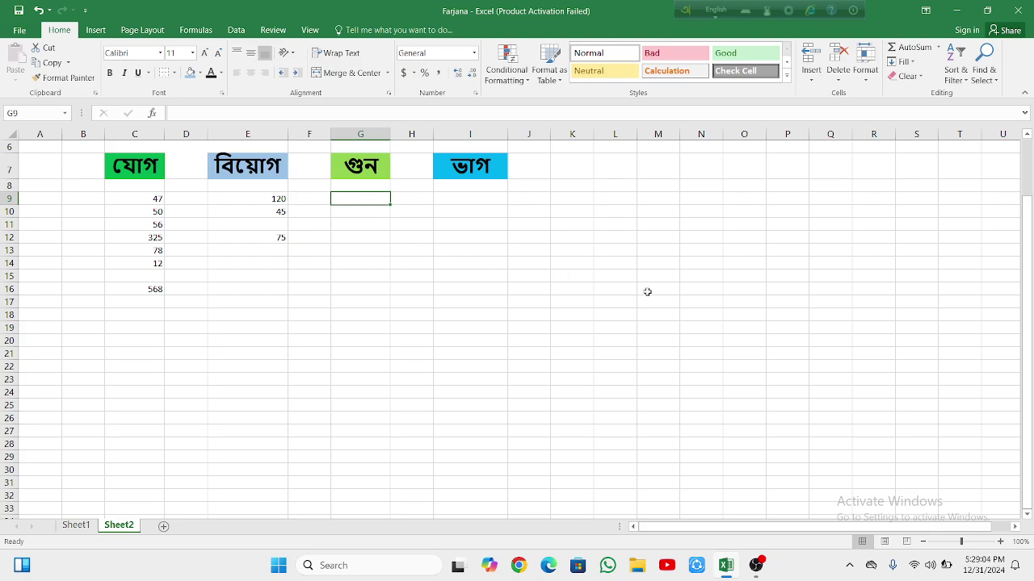
text(78)
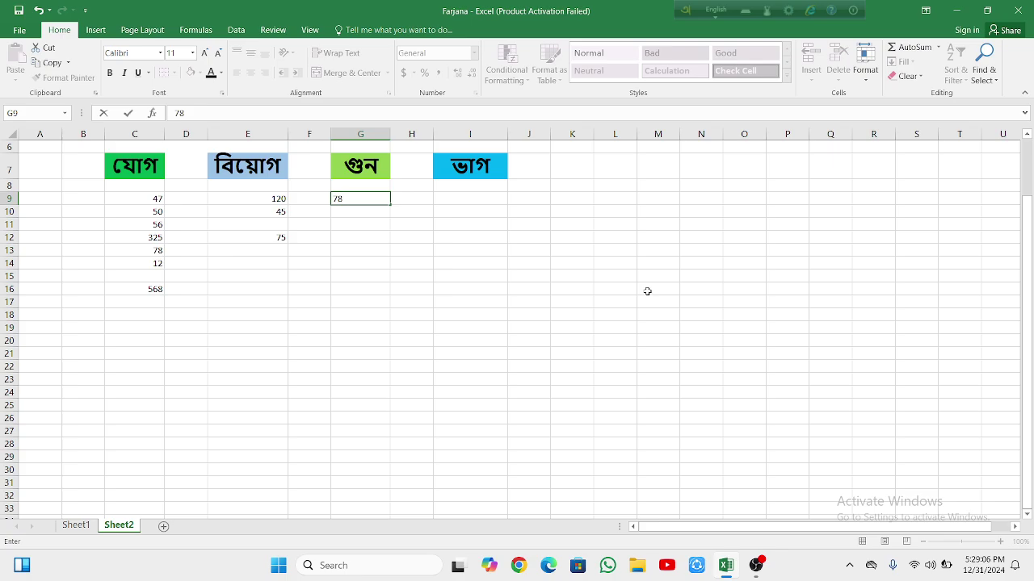
click(367, 211)
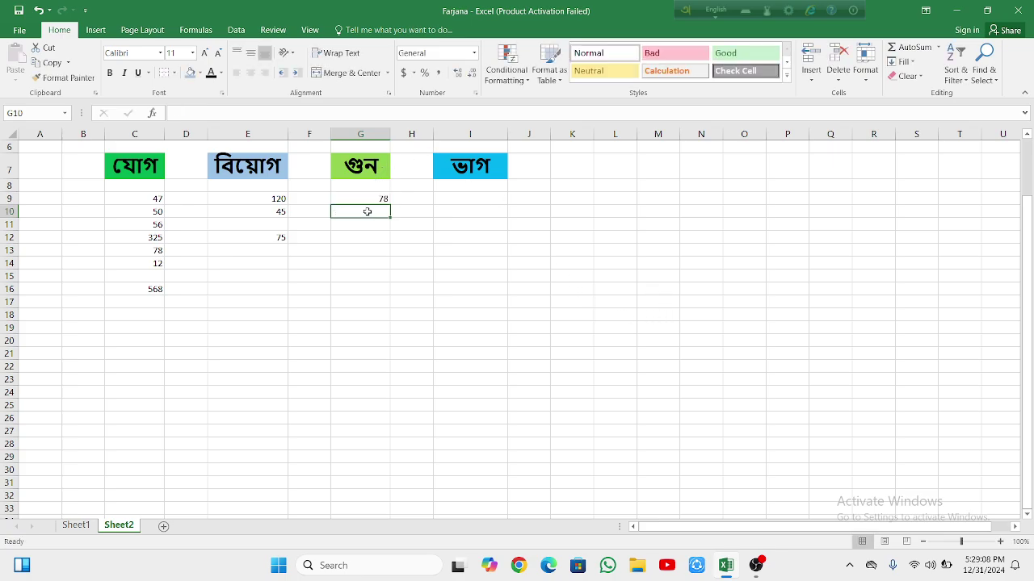
text(25)
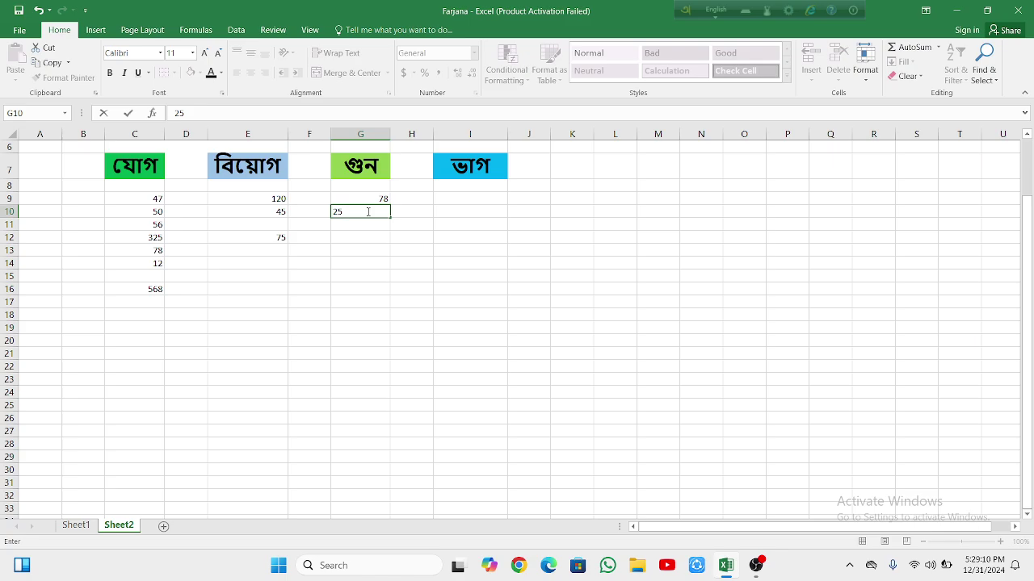
- Multiply the two গুন values in cell G12 with the formula =(G9*G10)
click(377, 236)
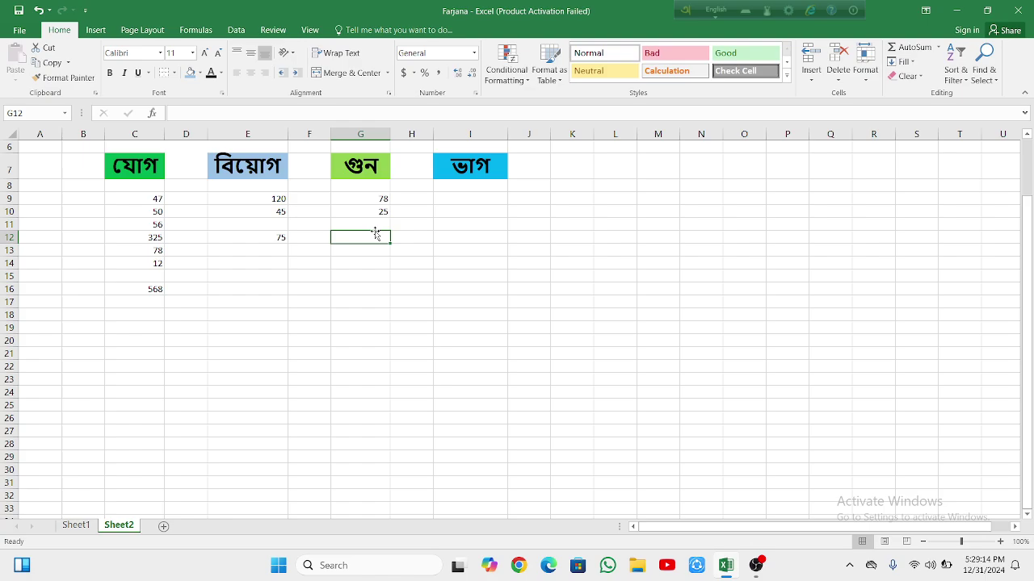
text(=)
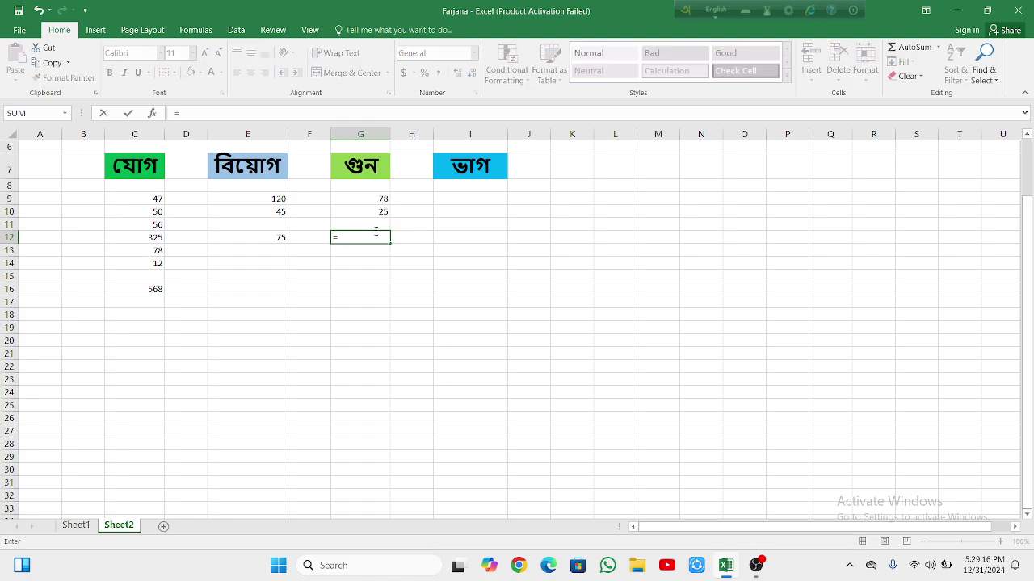
text(()
click(380, 199)
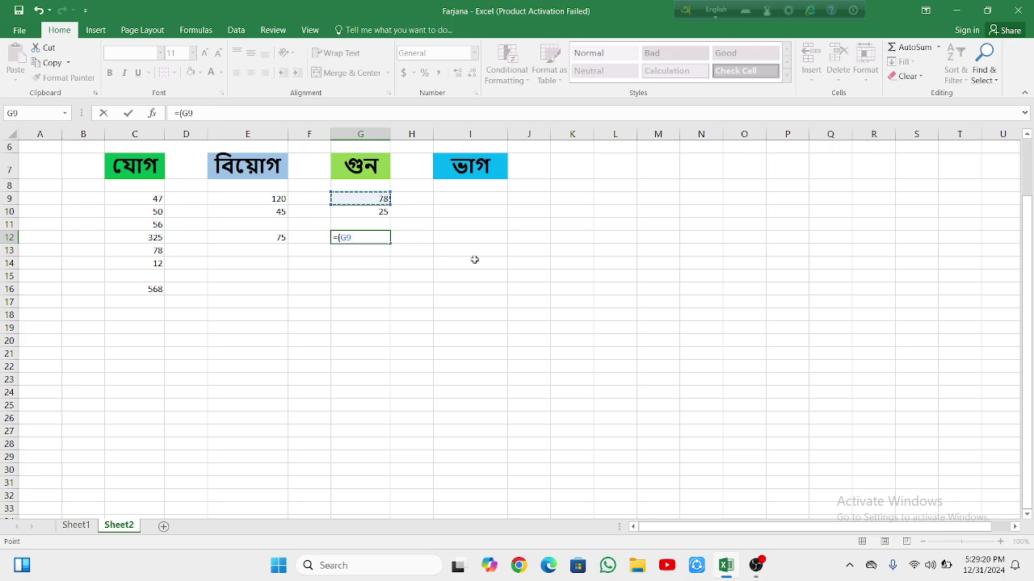
text(*)
click(363, 212)
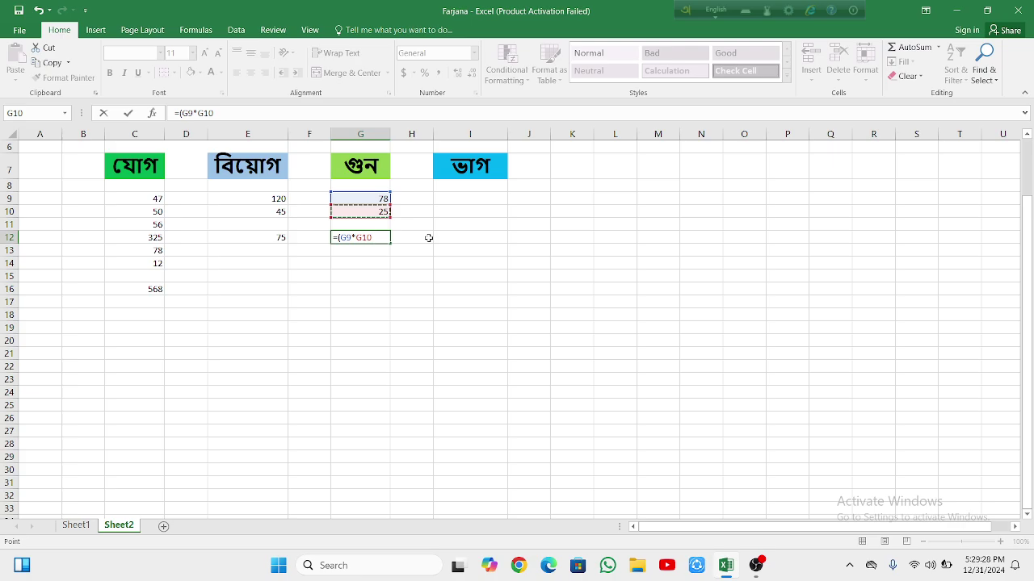
text())
key(Return)
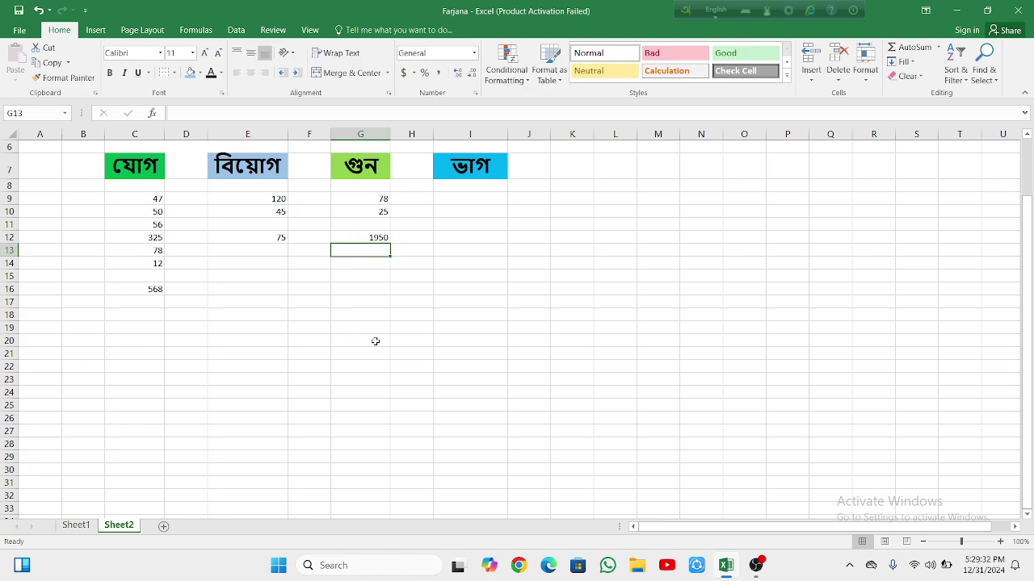
- Enter 250 in cell I9 and 30 in cell I10 under the ভাগ heading
click(473, 199)
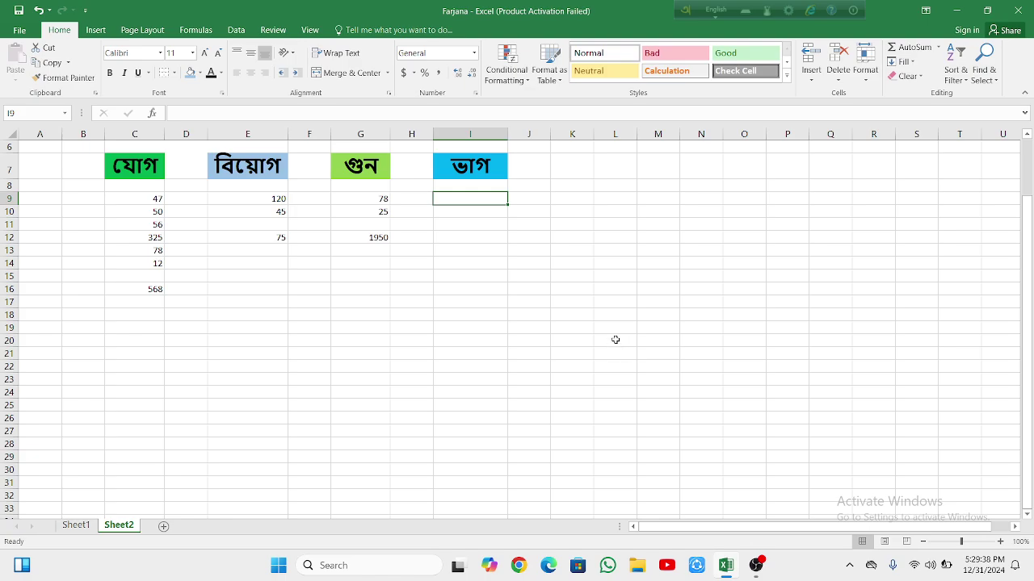
text(250)
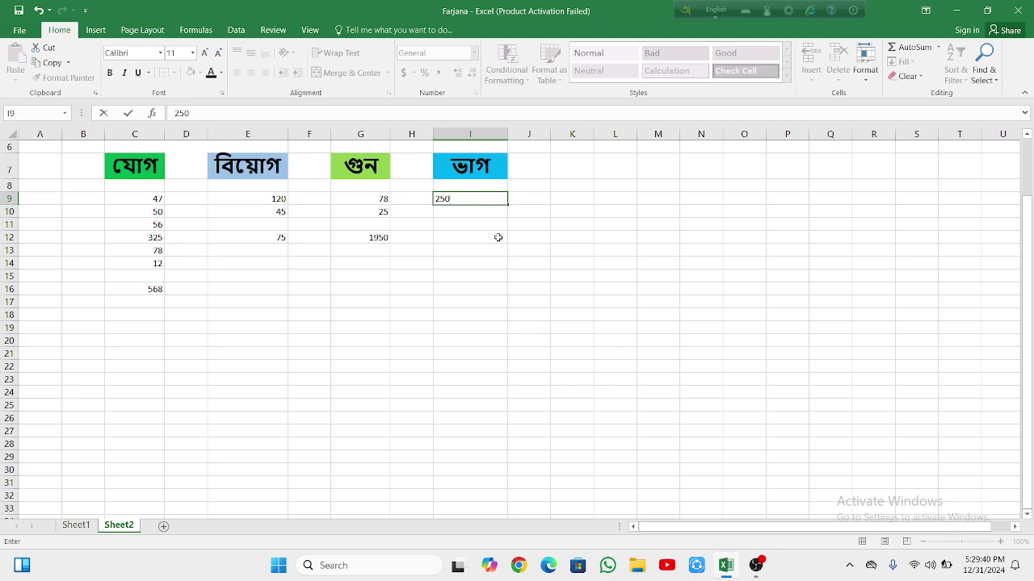
click(490, 216)
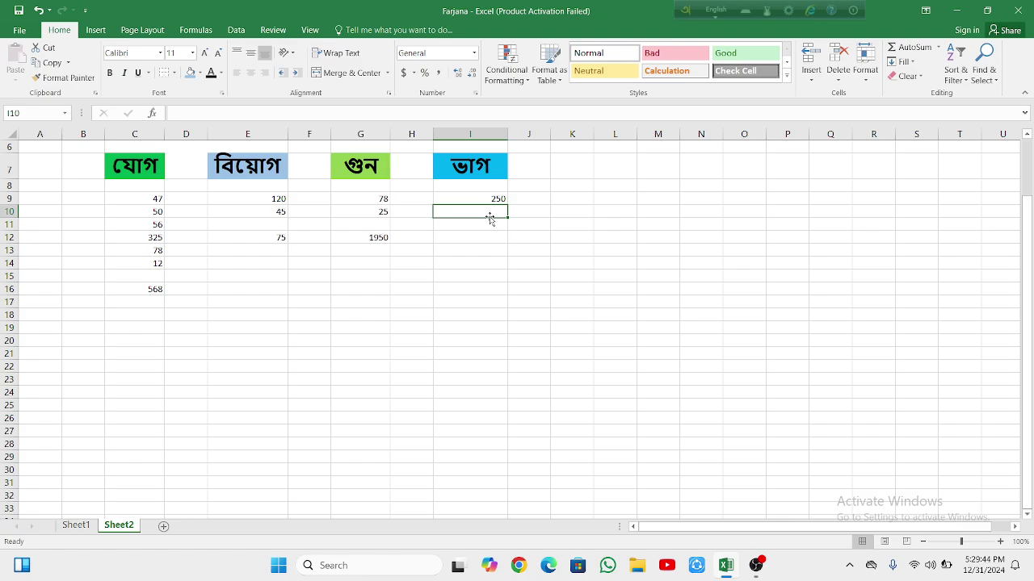
text(30)
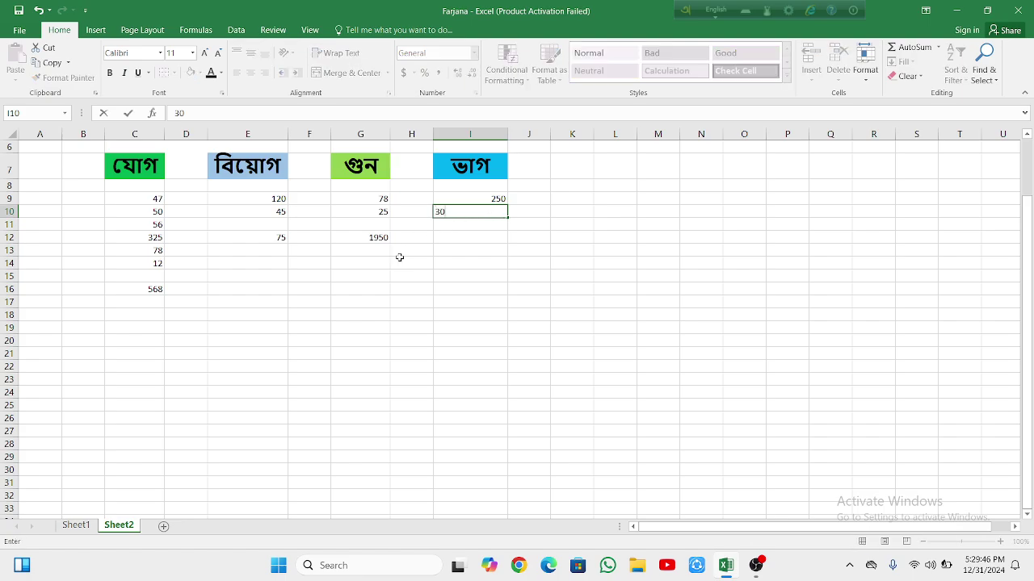
- Divide the first ভাগ value by the second in cell I12 with the formula =(I9/I10)
click(446, 236)
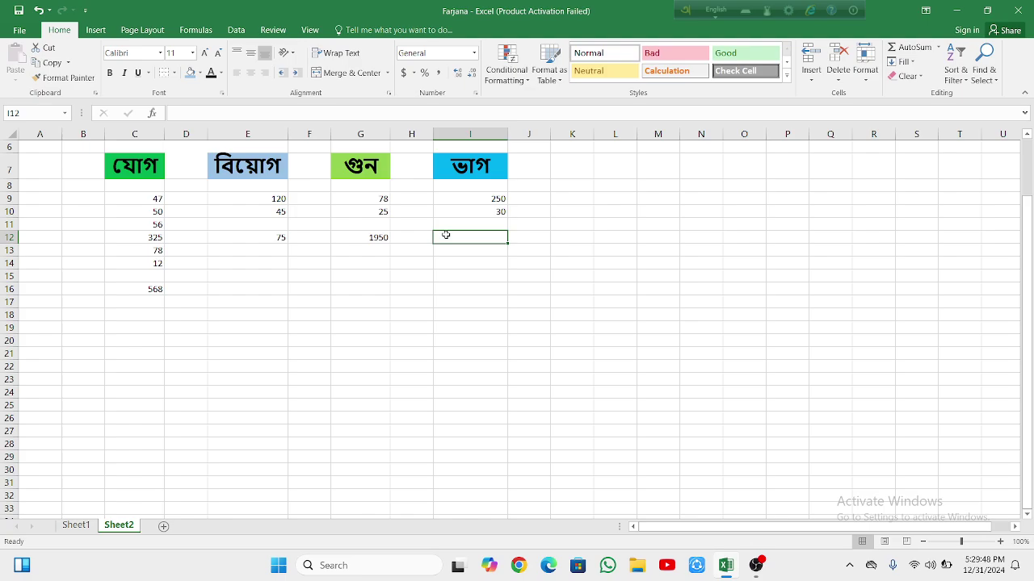
text(=)
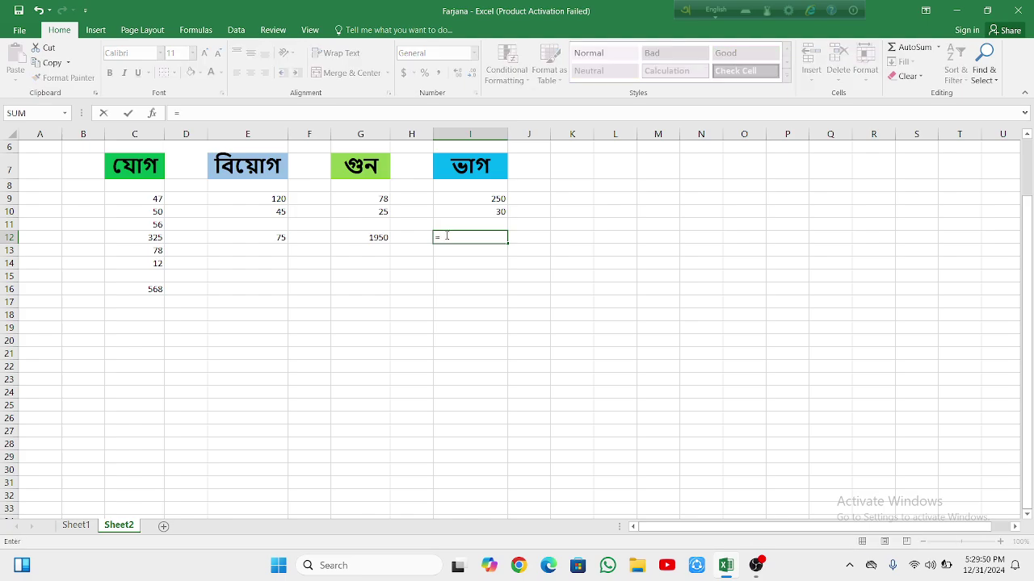
text(()
click(480, 198)
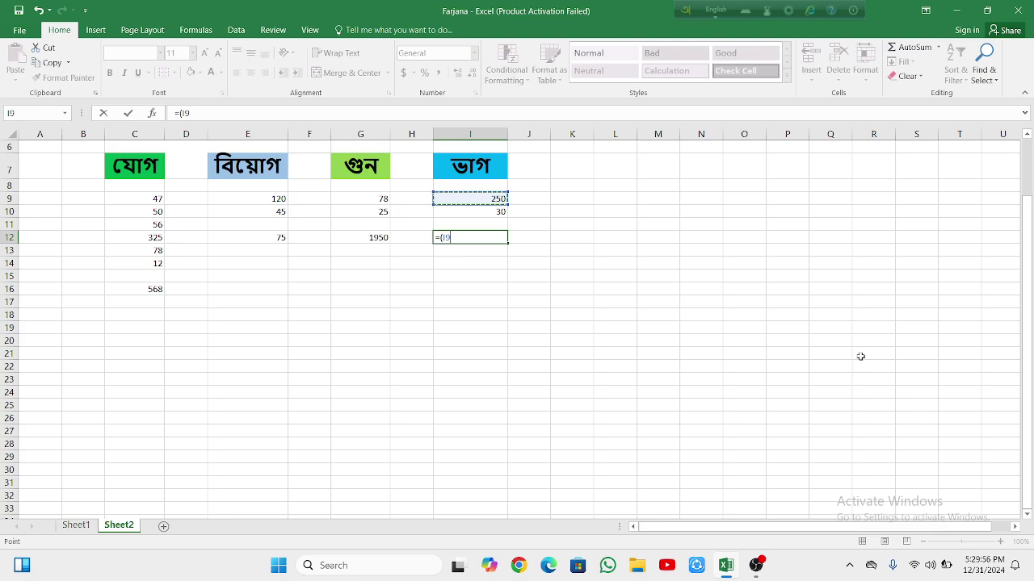
text(/)
click(475, 213)
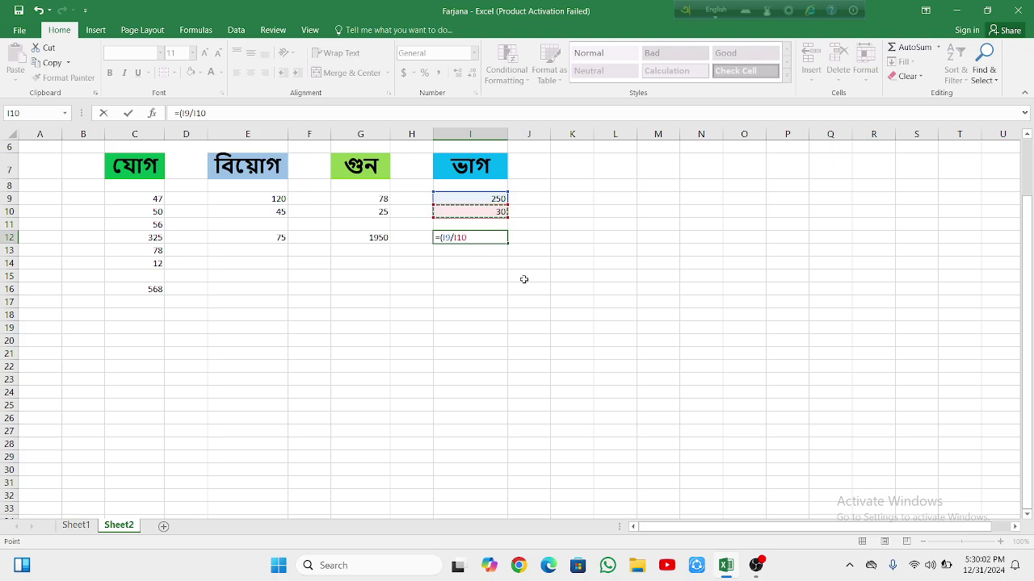
key(Return)
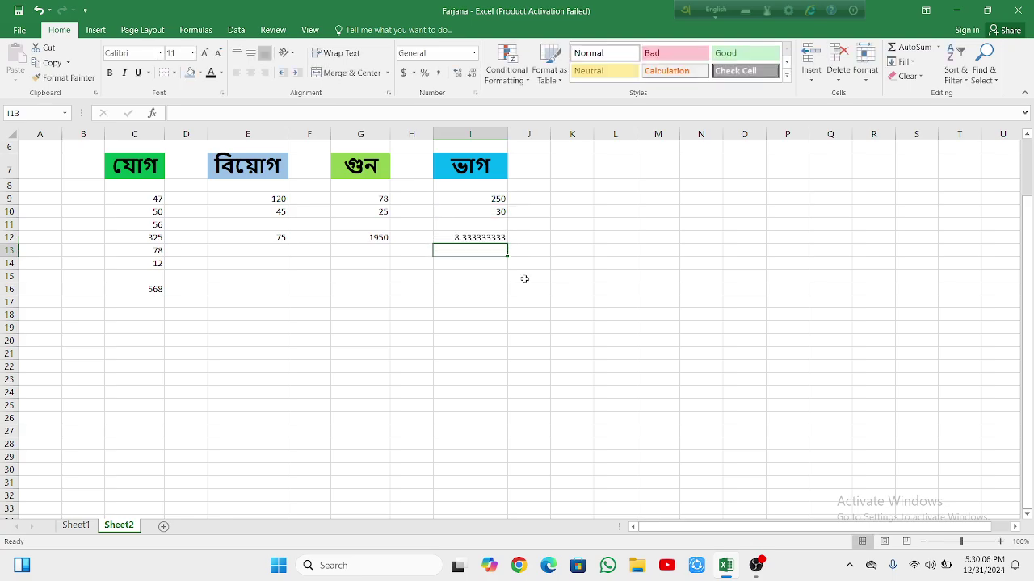
- Change the divisor in cell I10 of the ভাগ column to 35
click(443, 288)
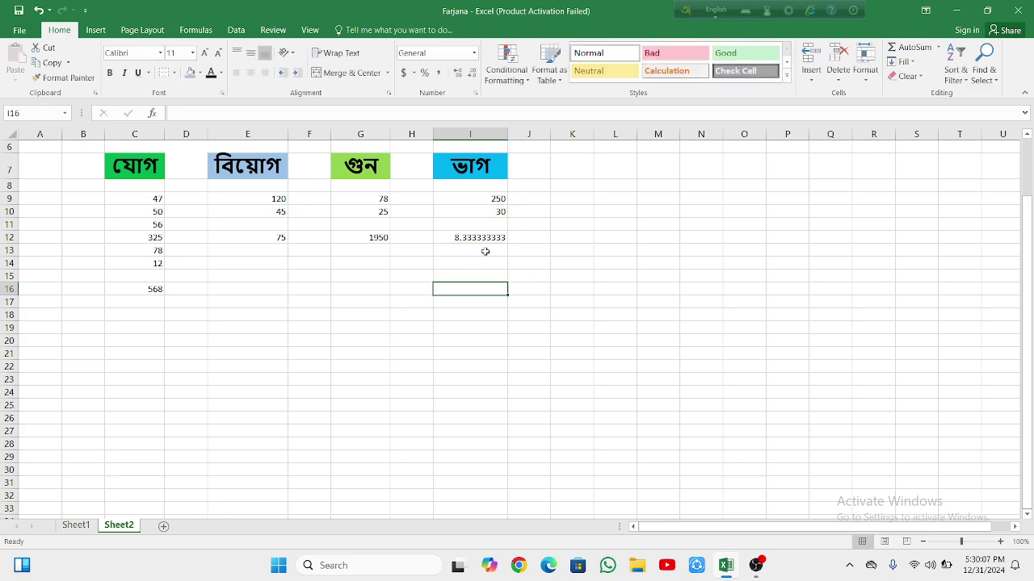
click(495, 212)
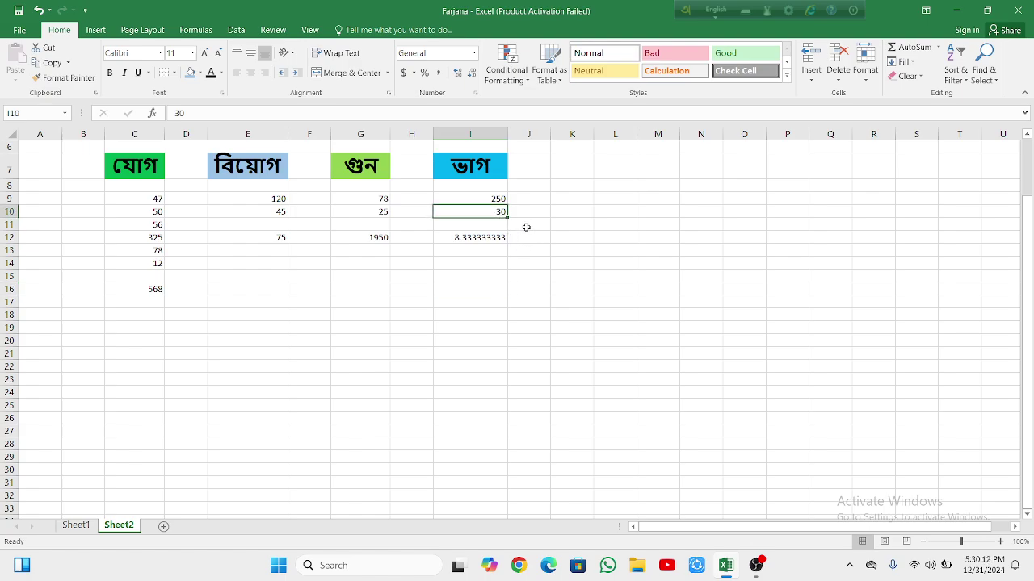
text(3)
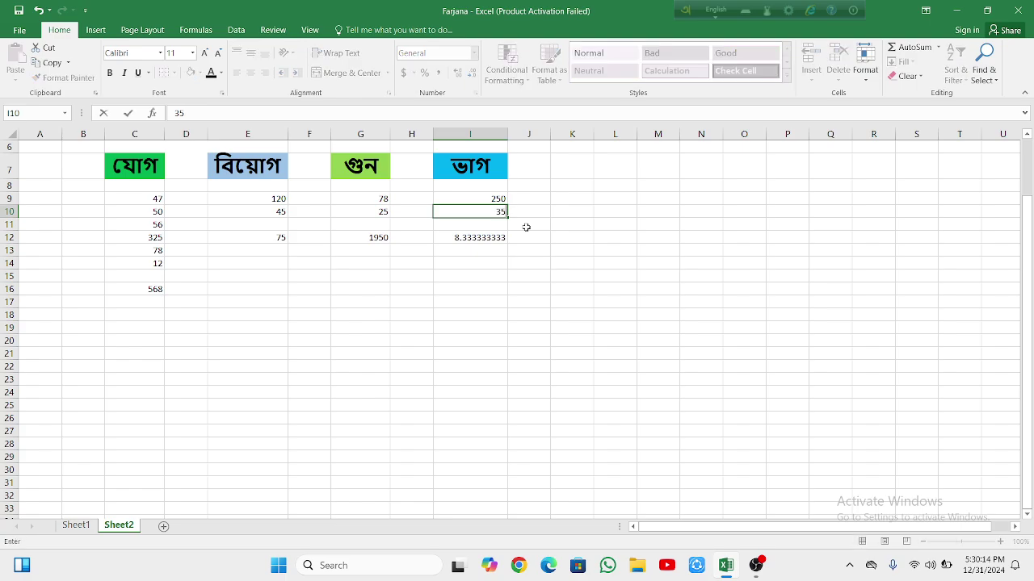
click(487, 262)
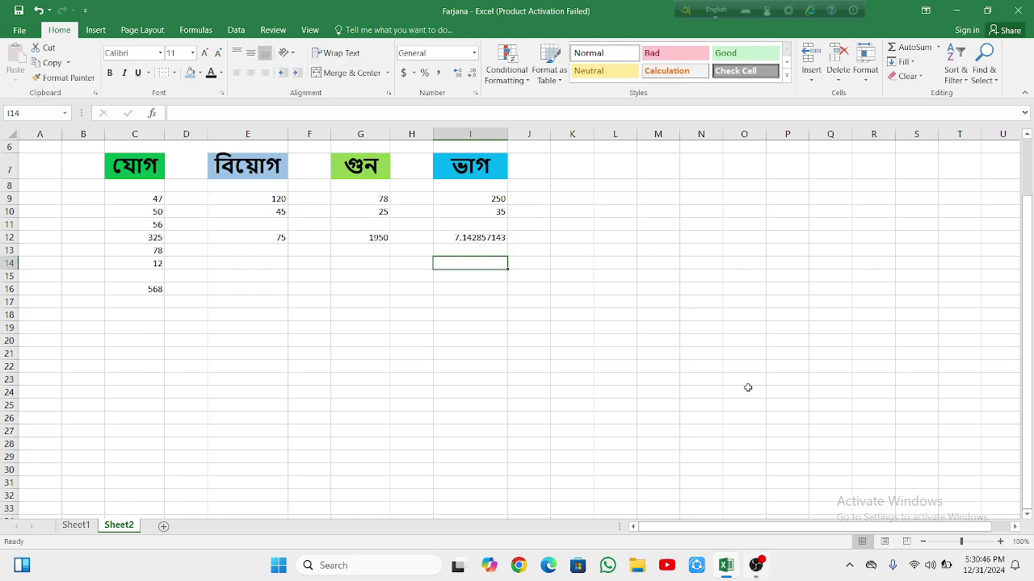
mouse_move(752, 568)
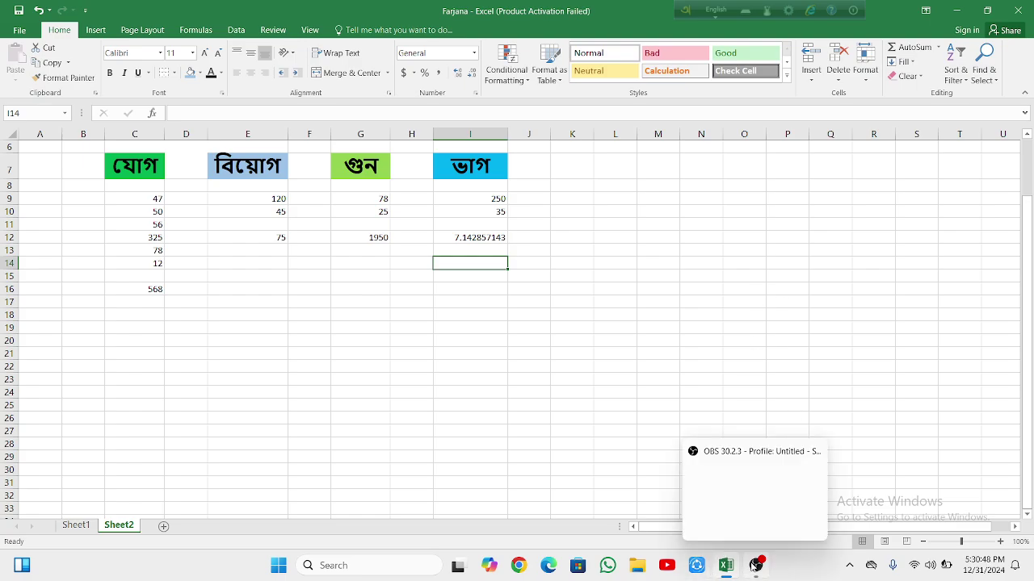